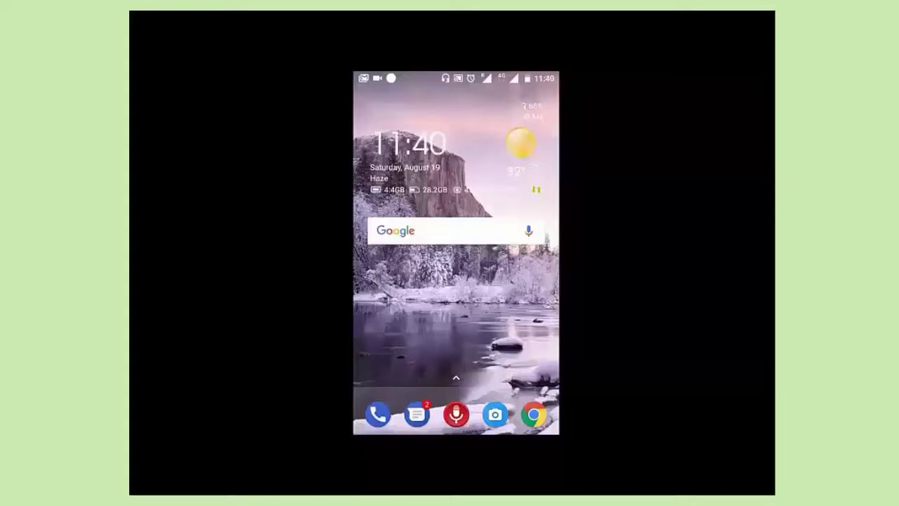
- On the phone, open WhatsApp from the app drawer and start its WhatsApp Web option
{"action": "left_click_drag", "start_coordinate": [456, 394], "coordinate": [455, 211]}
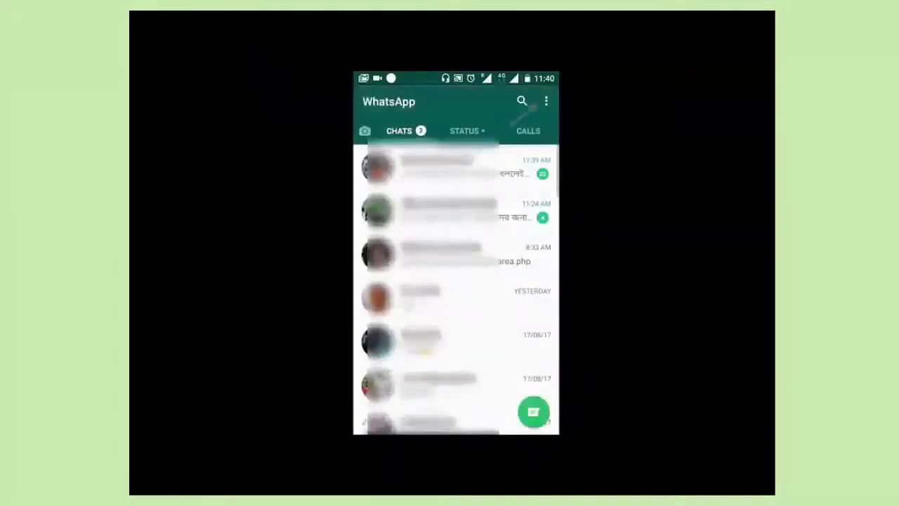
{"action": "left_click", "coordinate": [546, 101]}
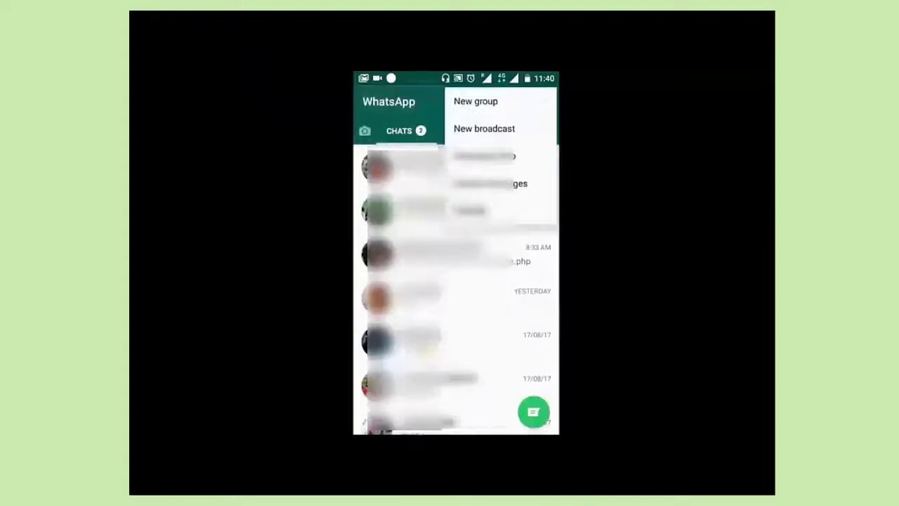
{"action": "left_click", "coordinate": [485, 156]}
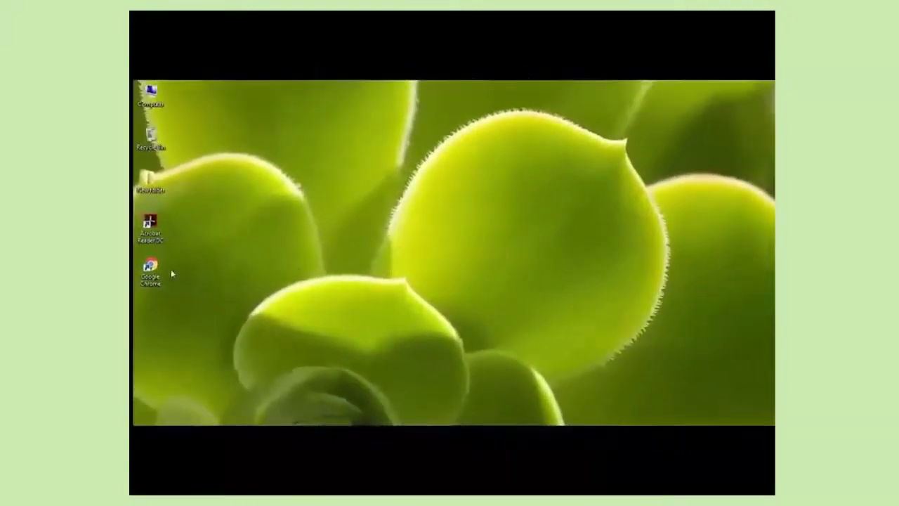
- Switch to Google Chrome on the computer, search for "whatsapp web" and open the WhatsApp Web result
{"action": "double_click", "coordinate": [151, 270]}
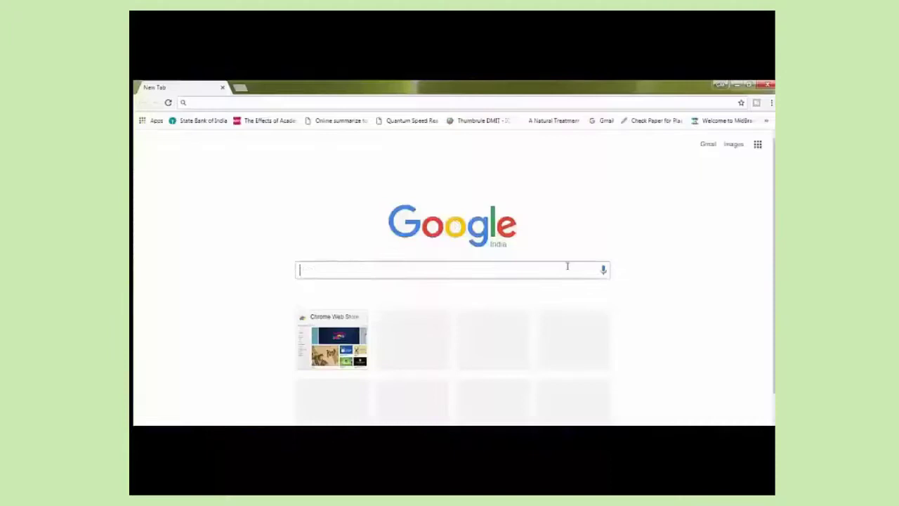
{"action": "type", "text": "wha"}
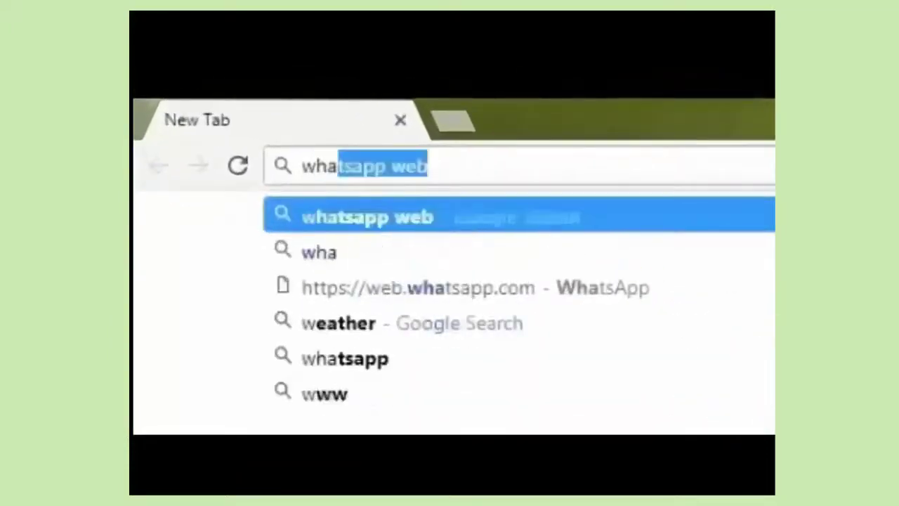
{"action": "type", "text": "tsapp"}
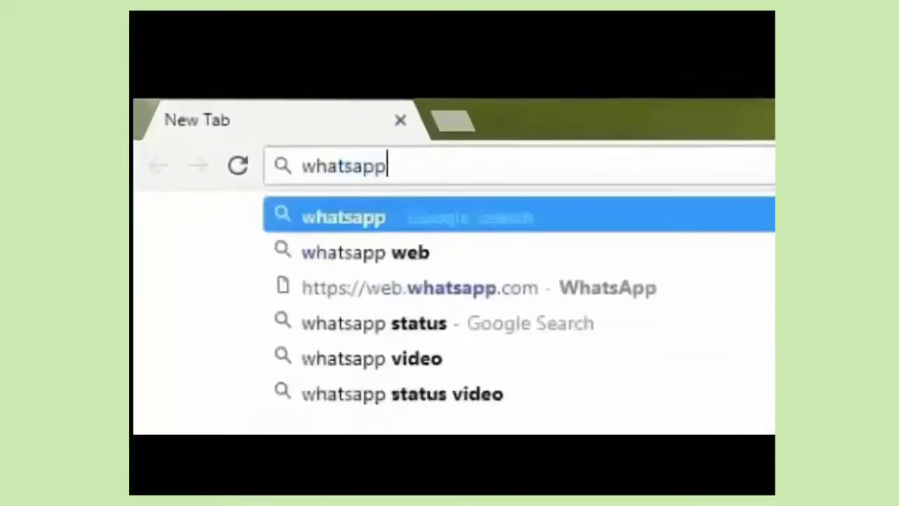
{"action": "type", "text": " web"}
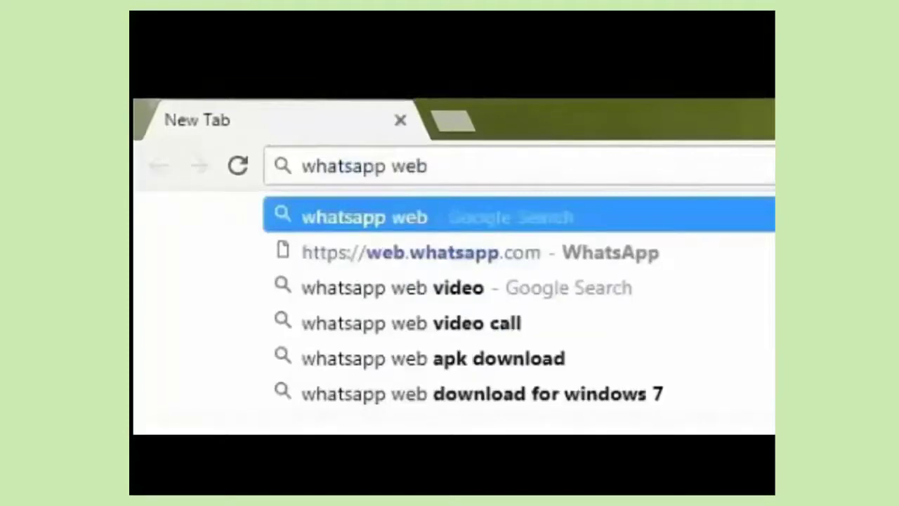
{"action": "key", "text": "Return"}
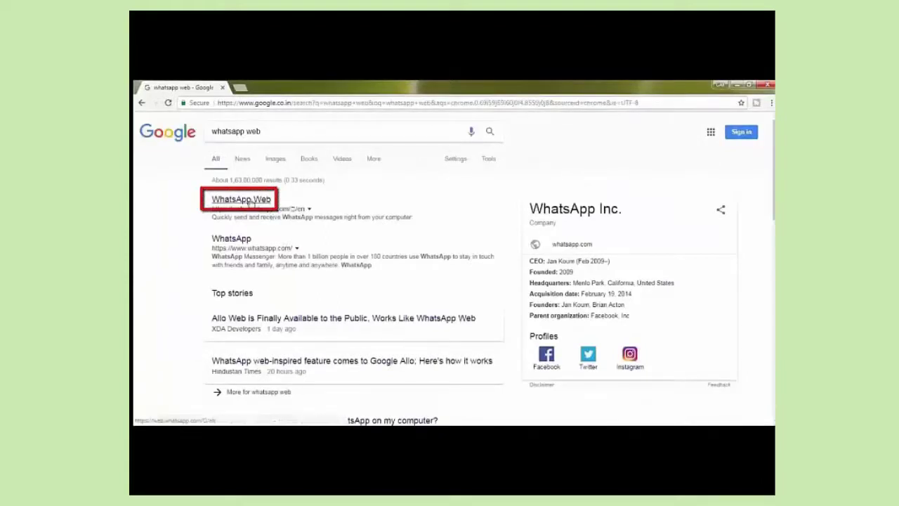
{"action": "left_click", "coordinate": [250, 202]}
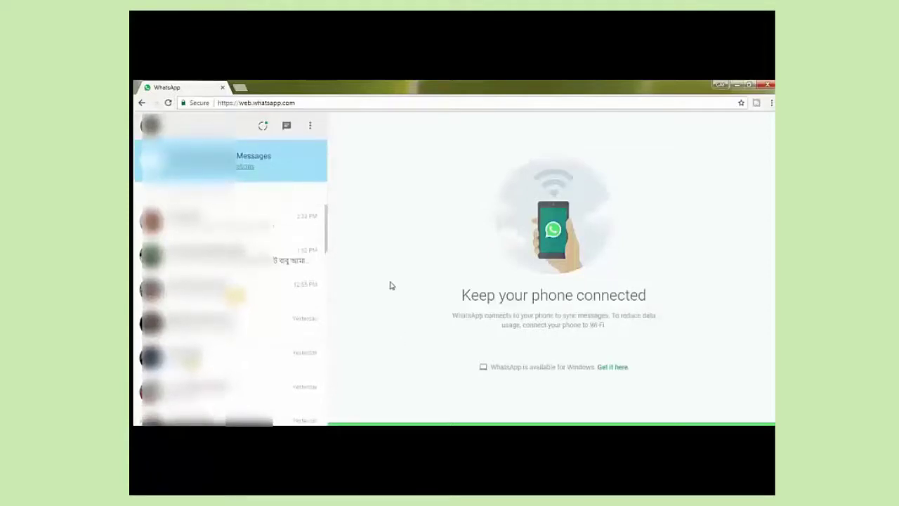
- Open a contact's chat and send the message "Thanks for subscribing my channel 'Simply Apply'"
{"action": "scroll", "coordinate": [274, 280], "scroll_direction": "down", "scroll_amount": 3}
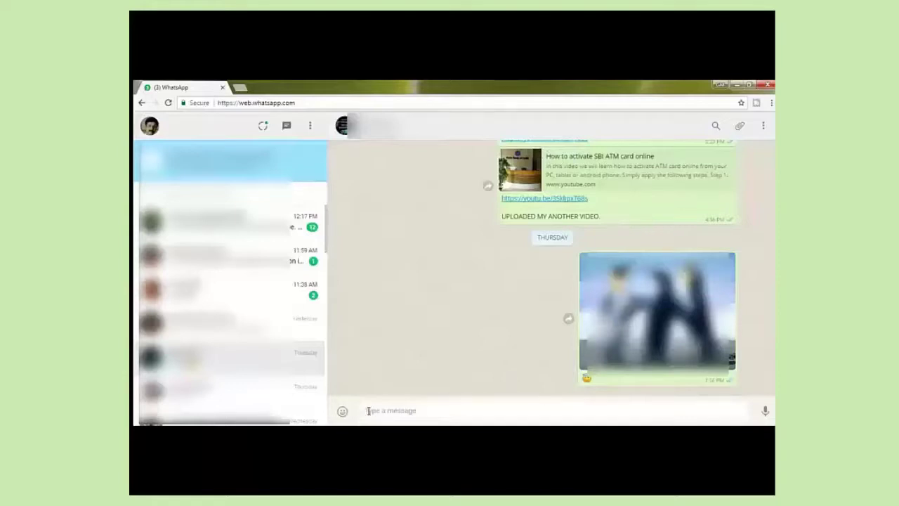
{"action": "type", "text": "Thanks for subscribing my channel! Simply Apply"}
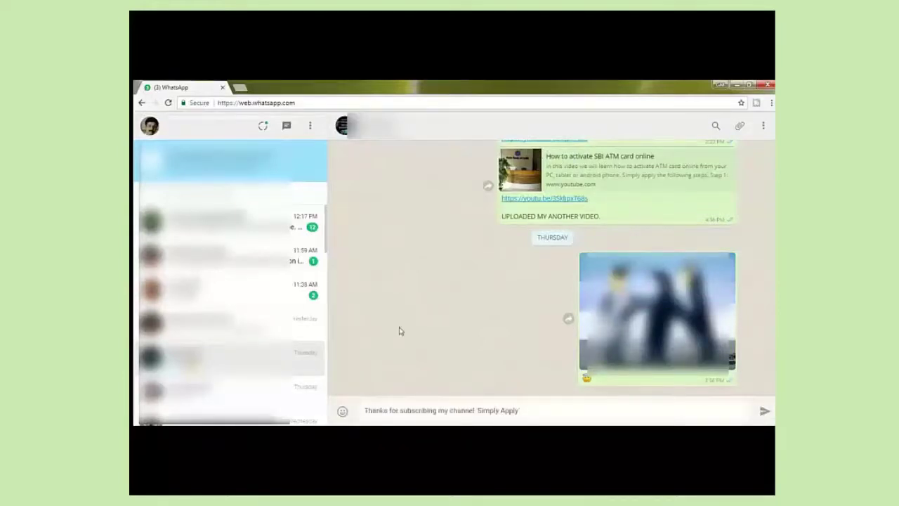
{"action": "left_click", "coordinate": [763, 410]}
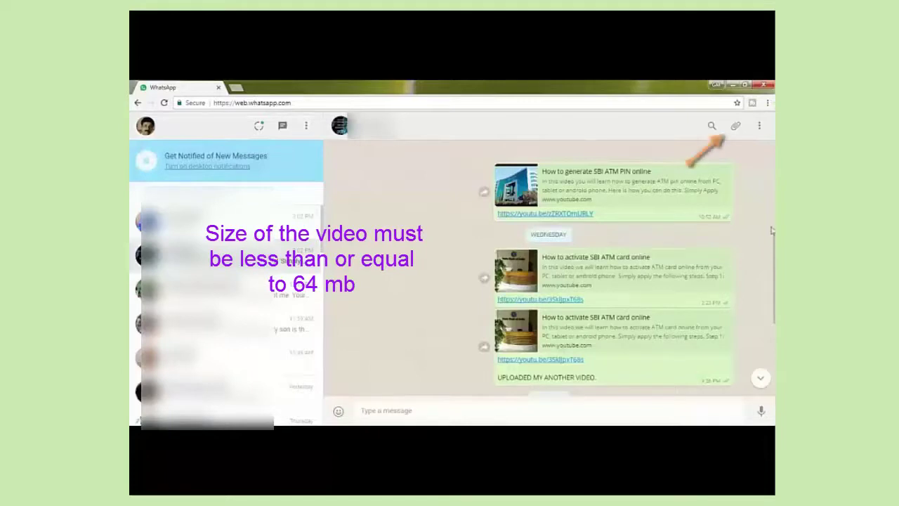
- Attach the Rudraprayag video from the Desktop to the chat as photo and video media
{"action": "left_click", "coordinate": [735, 127]}
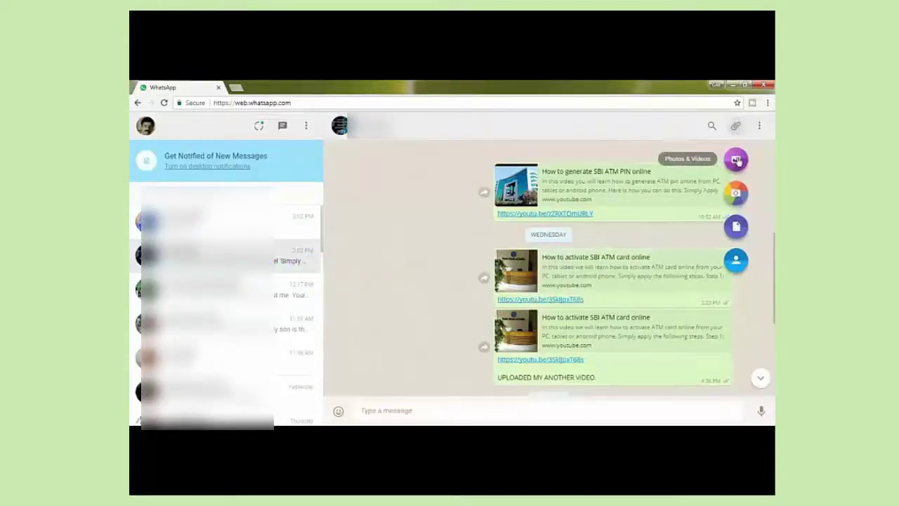
{"action": "left_click", "coordinate": [736, 160]}
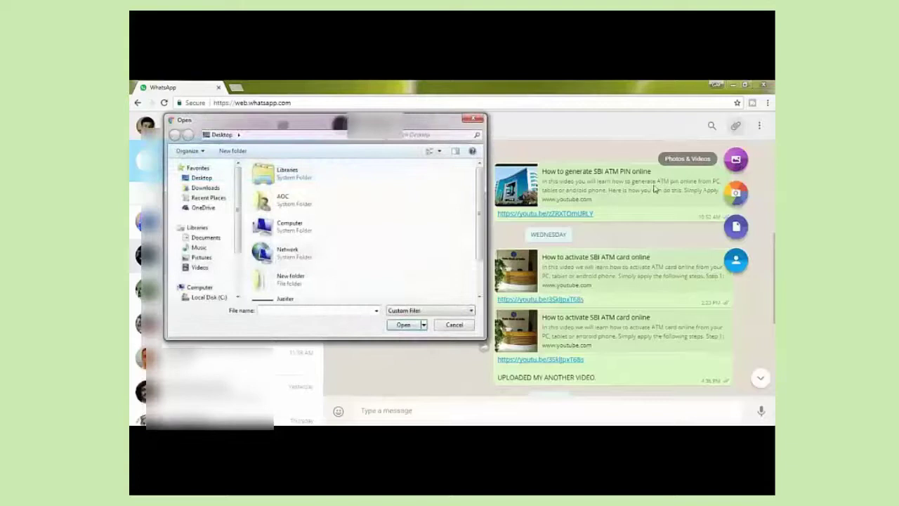
{"action": "scroll", "coordinate": [337, 288], "scroll_direction": "down", "scroll_amount": 2}
{"action": "left_click", "coordinate": [288, 288]}
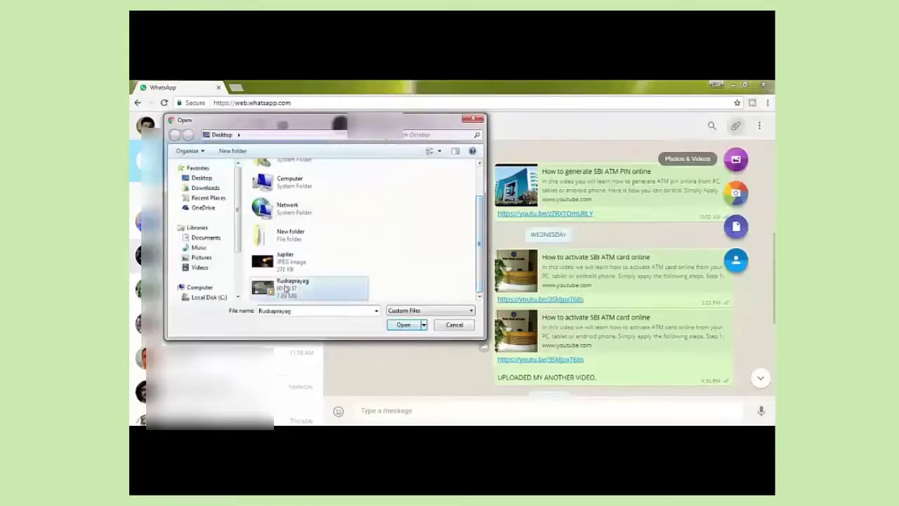
{"action": "left_click", "coordinate": [404, 325]}
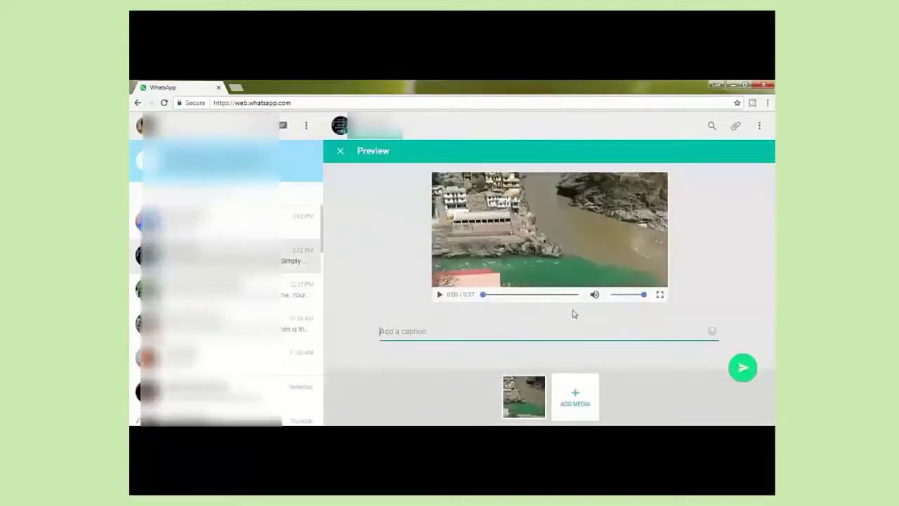
- Caption the video "This is Rudraprayag in Uttarakhand. Enjoy" and send it
{"action": "type", "text": "TH"}
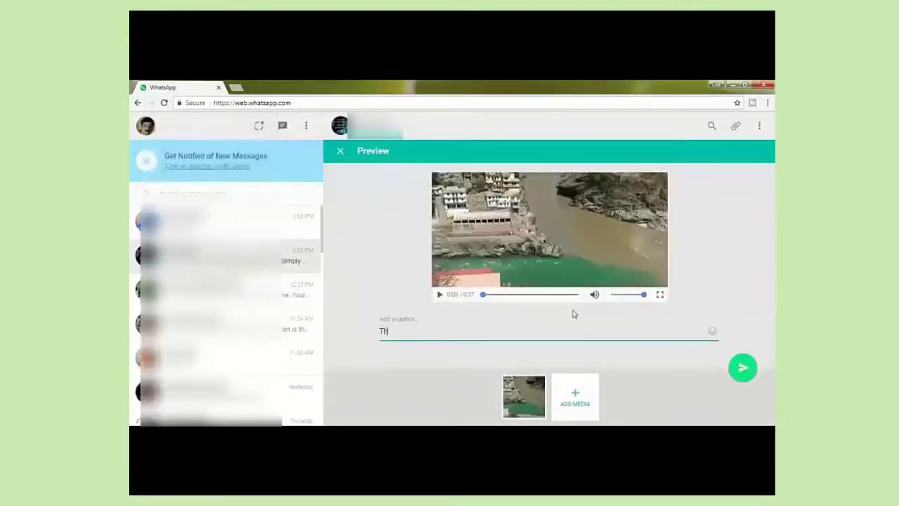
{"action": "type", "text": "is is Rudraprayag in Uttarakhand"}
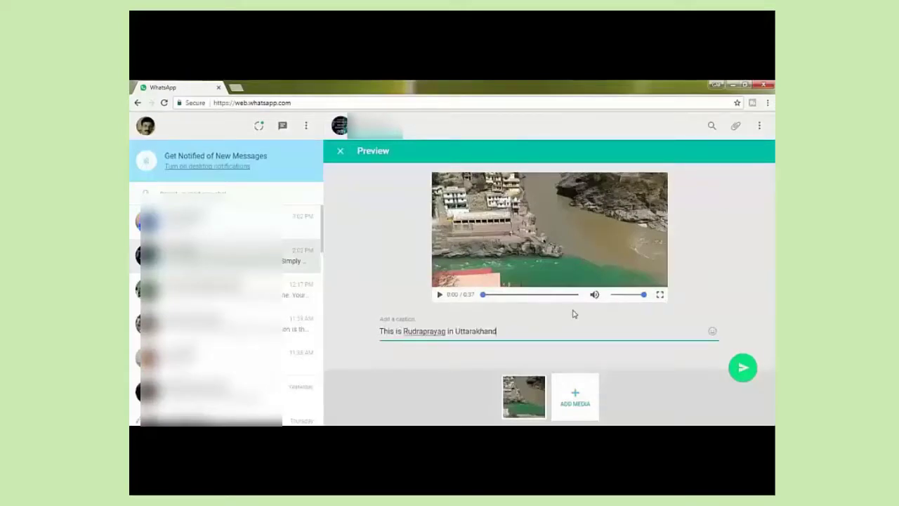
{"action": "type", "text": ". Enjoy"}
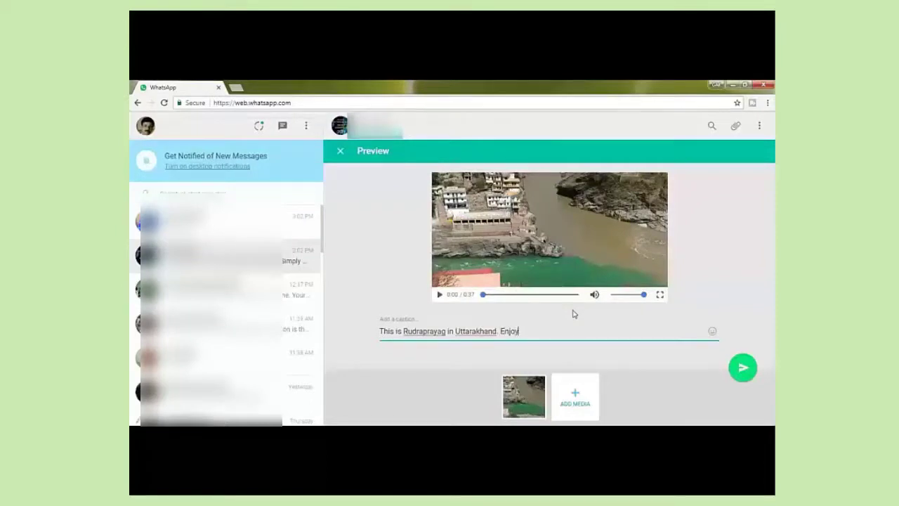
{"action": "left_click", "coordinate": [748, 373]}
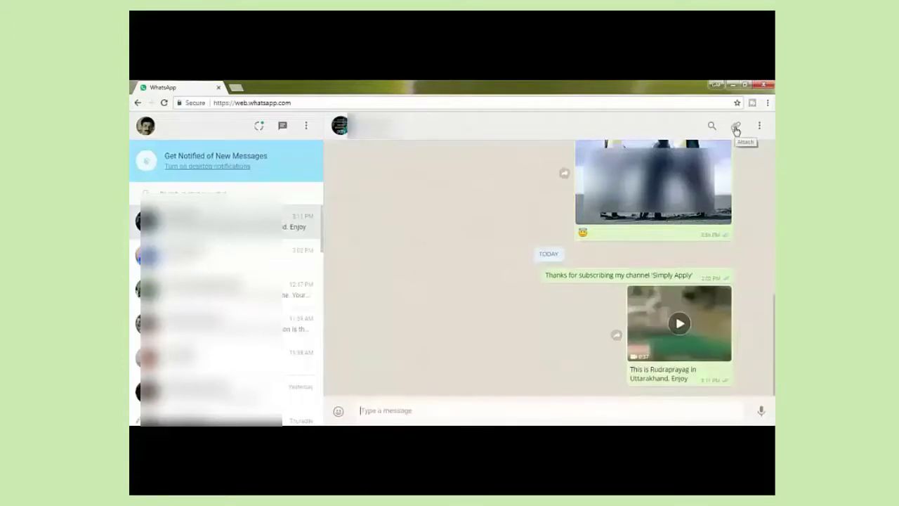
- Attach the Jupiter image from the Desktop along with a second picture and send both without a caption
{"action": "left_click", "coordinate": [736, 128]}
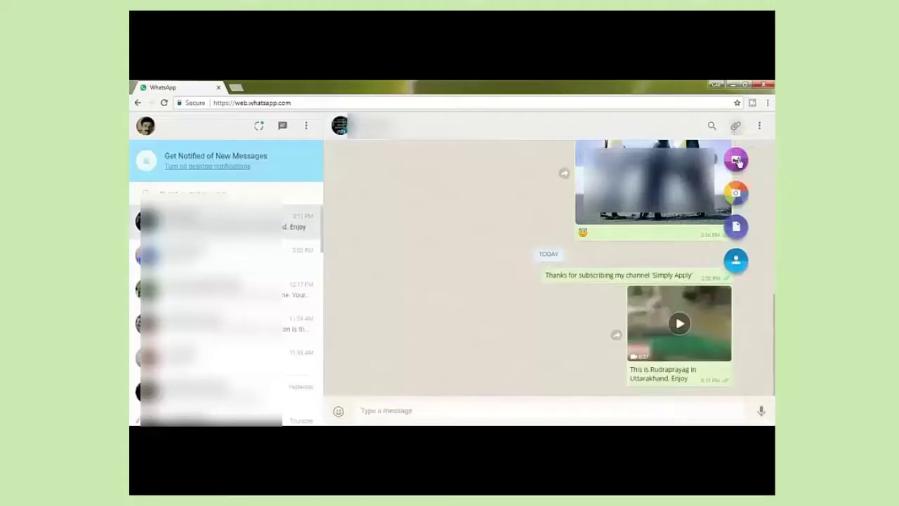
{"action": "left_click", "coordinate": [735, 160]}
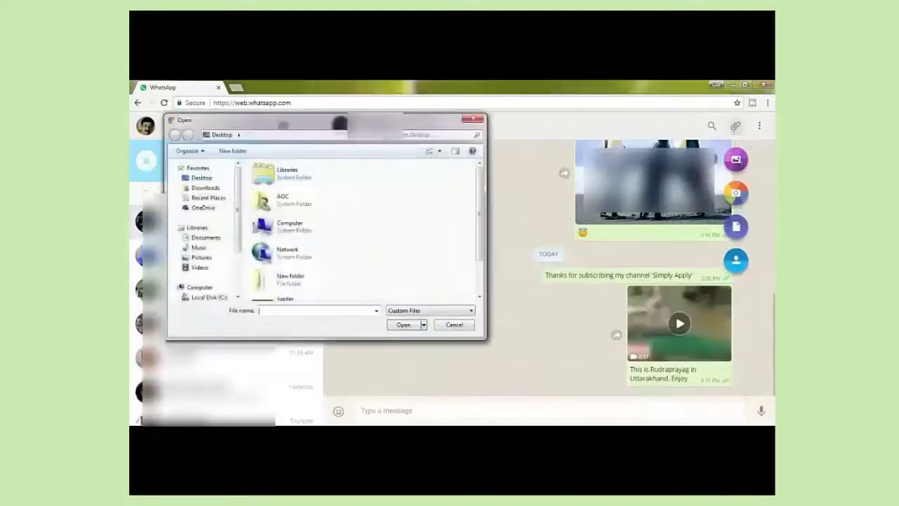
{"action": "scroll", "coordinate": [481, 224], "scroll_direction": "down", "scroll_amount": 2}
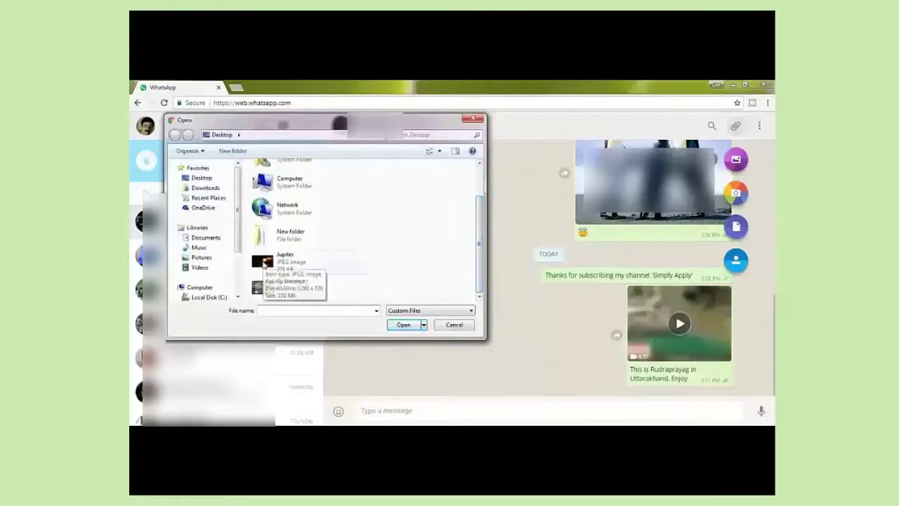
{"action": "left_click", "coordinate": [264, 261]}
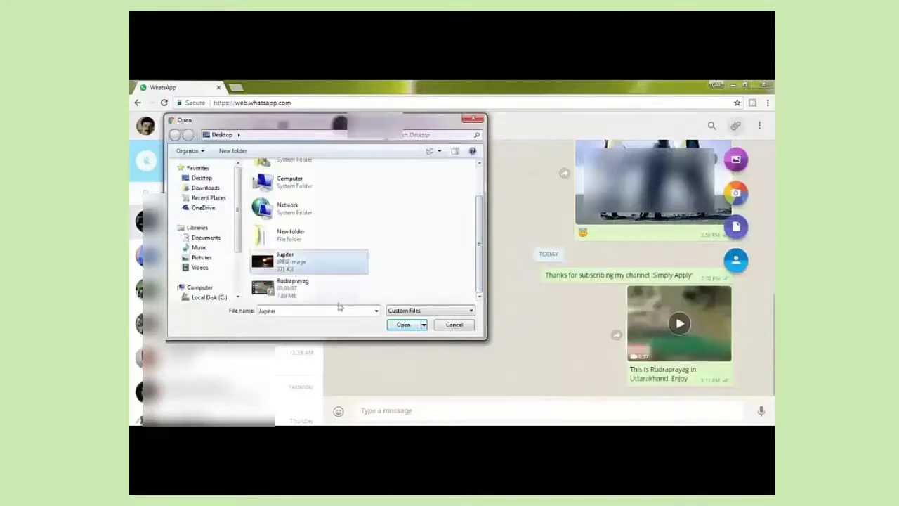
{"action": "left_click", "coordinate": [404, 325]}
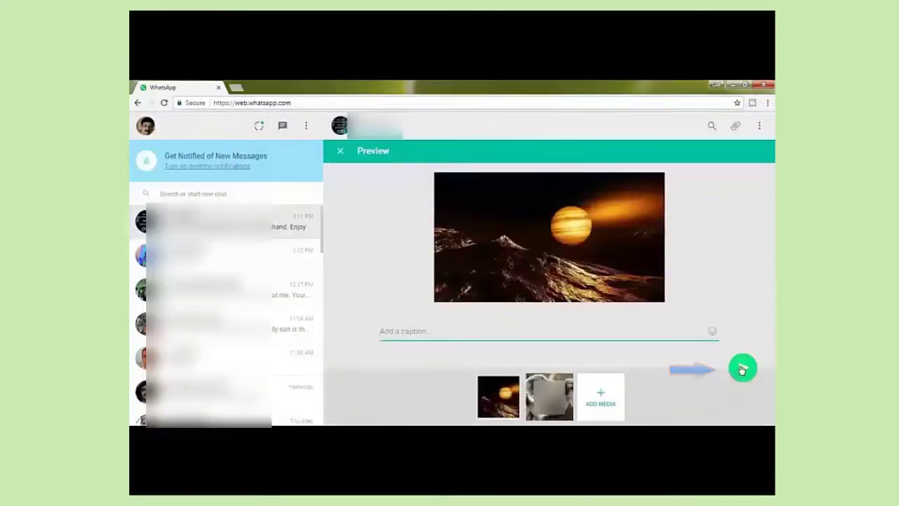
{"action": "key", "text": "Return"}
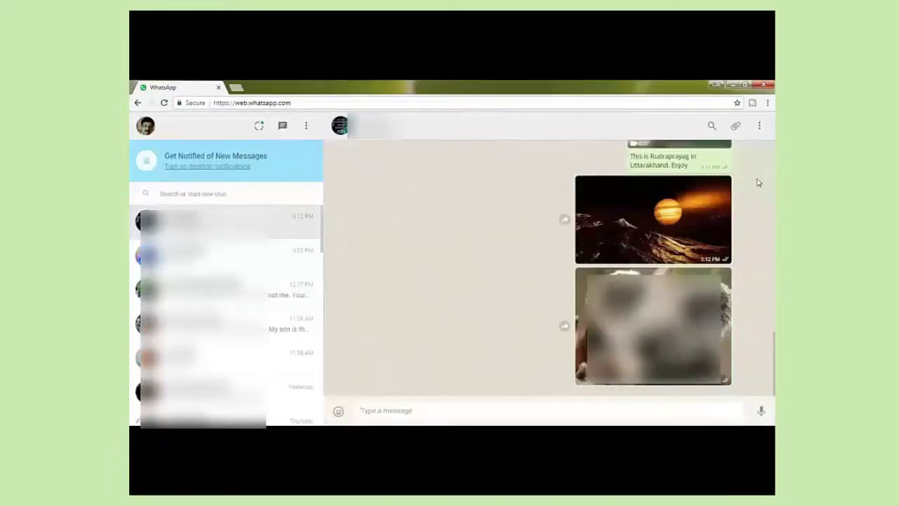
- Send the first grinning face emoji from Smileys & People in the chat
{"action": "left_click", "coordinate": [736, 128]}
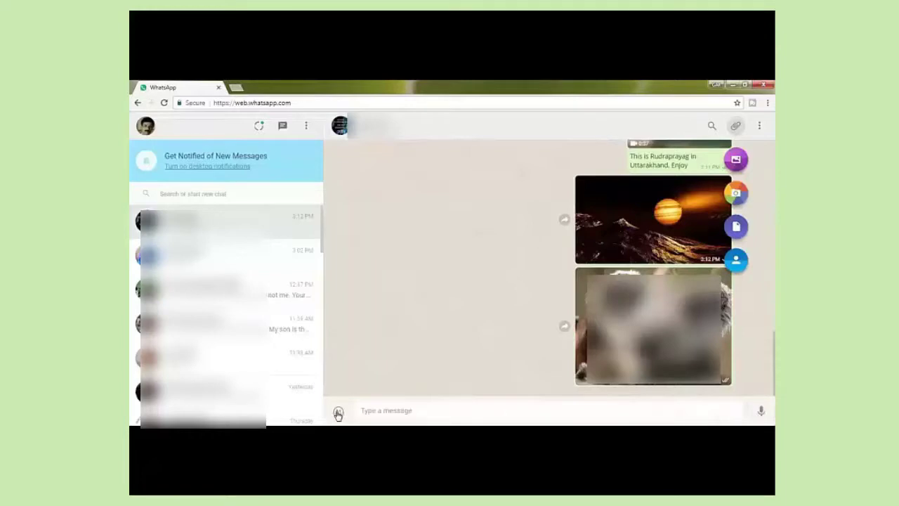
{"action": "left_click", "coordinate": [338, 414]}
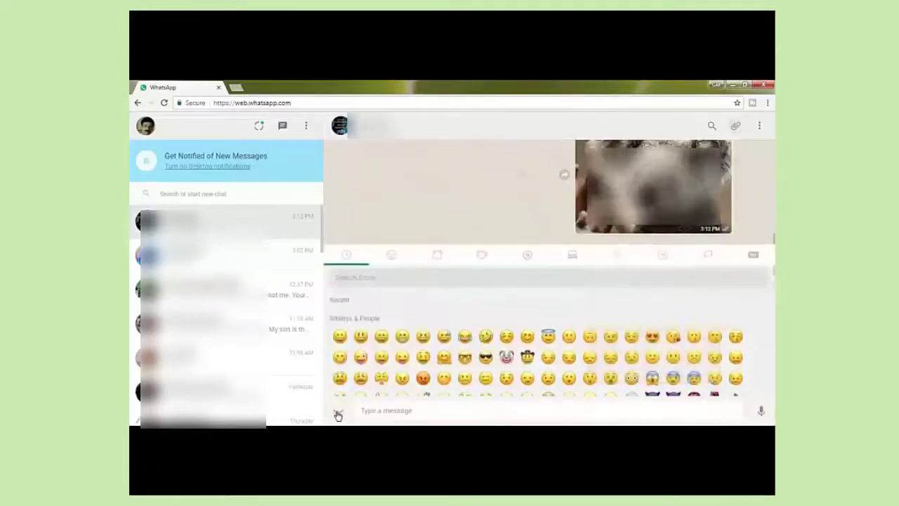
{"action": "left_click", "coordinate": [340, 337]}
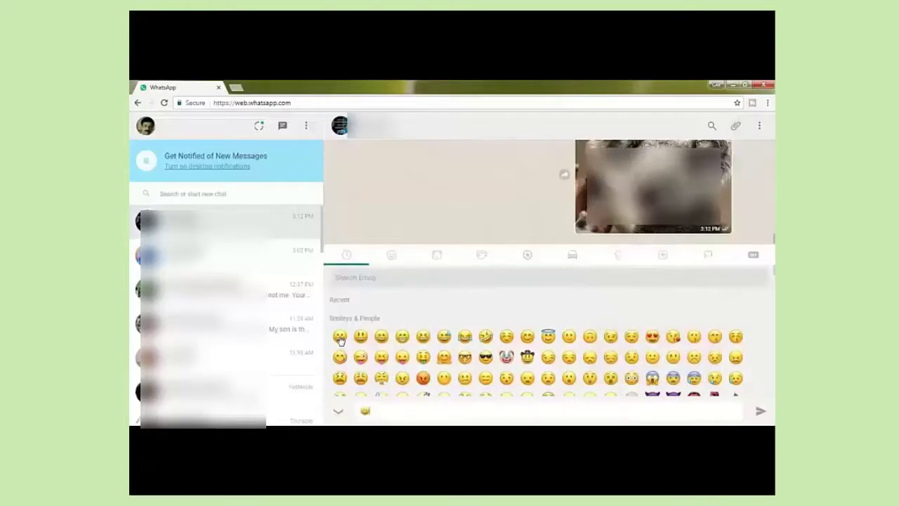
{"action": "left_click", "coordinate": [762, 414]}
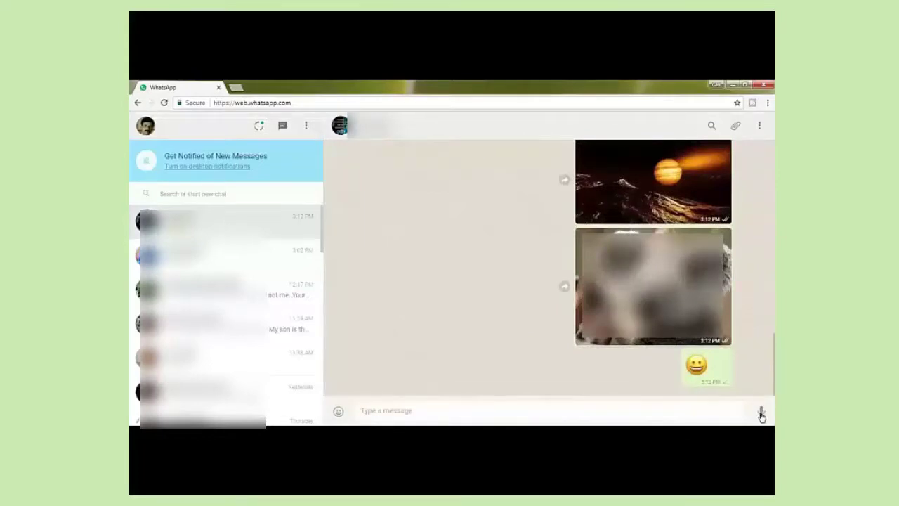
- View the trending GIFs available for the chat, and log out of WhatsApp Web
{"action": "left_click", "coordinate": [337, 410]}
{"action": "left_click", "coordinate": [316, 194]}
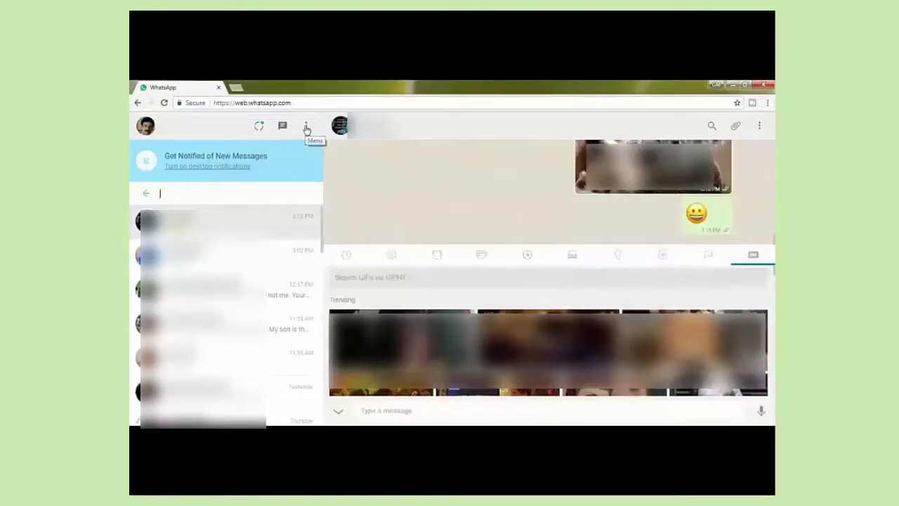
{"action": "left_click", "coordinate": [306, 127]}
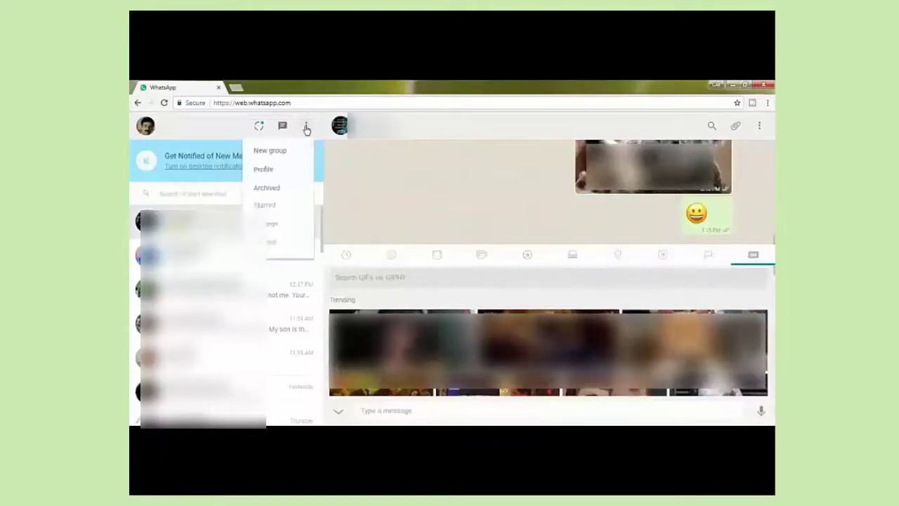
{"action": "left_click", "coordinate": [265, 246]}
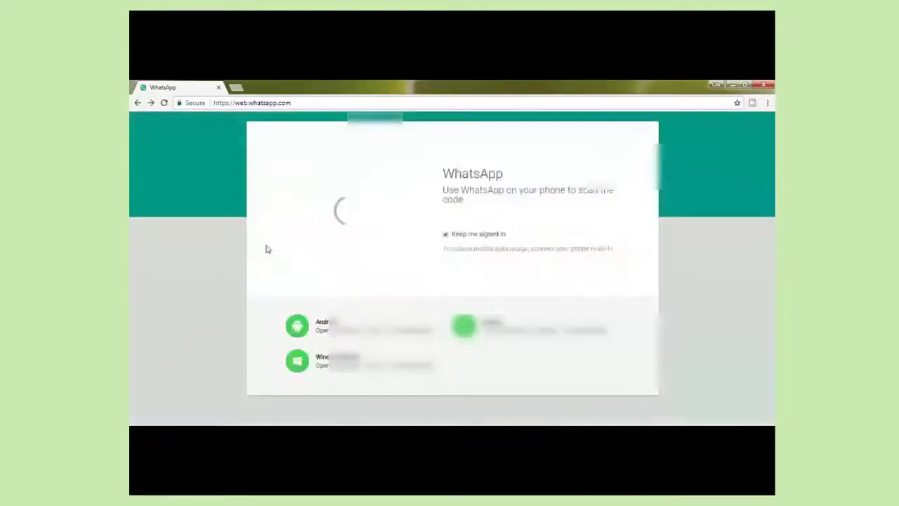